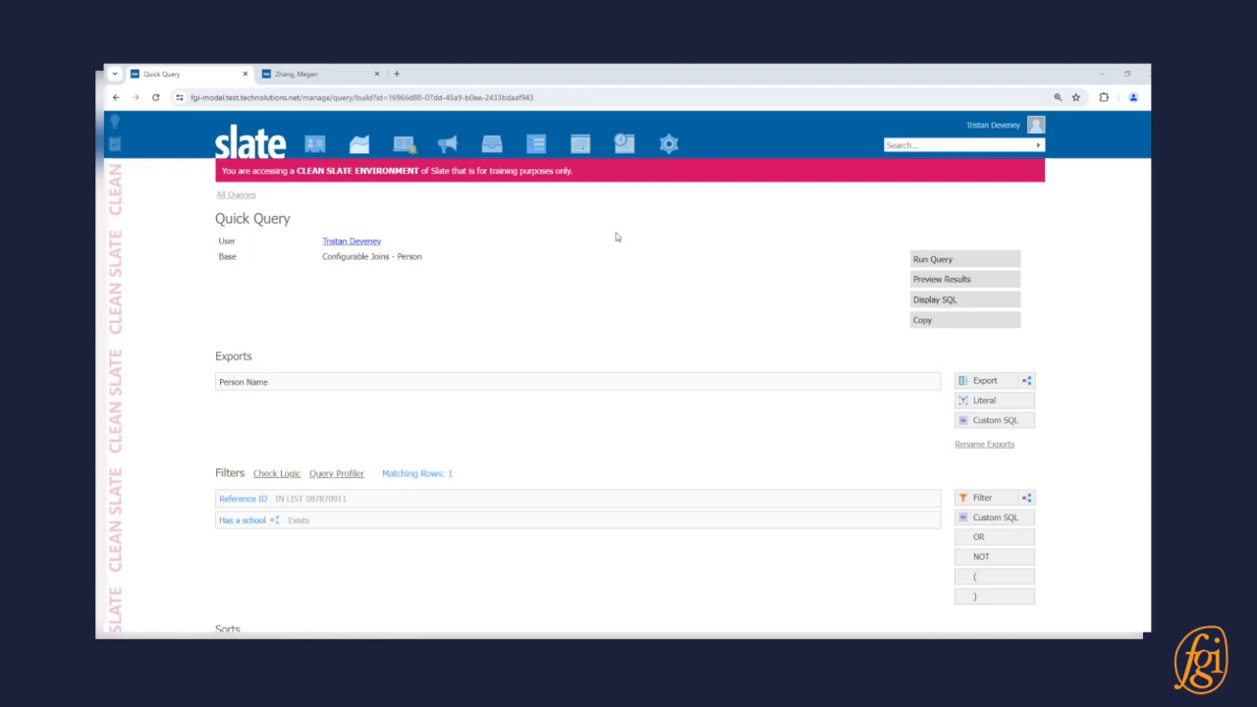
Search the export fields for 'school' and add School > Name as an export.
click(985, 382)
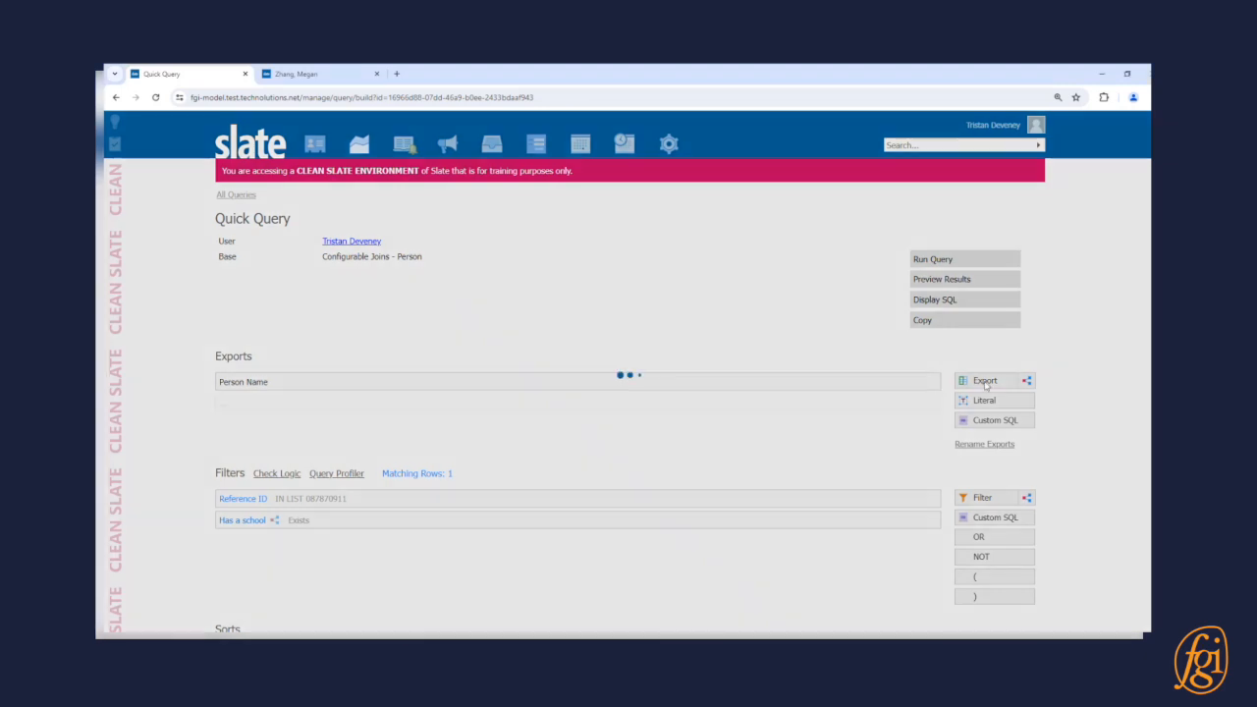
text(s)
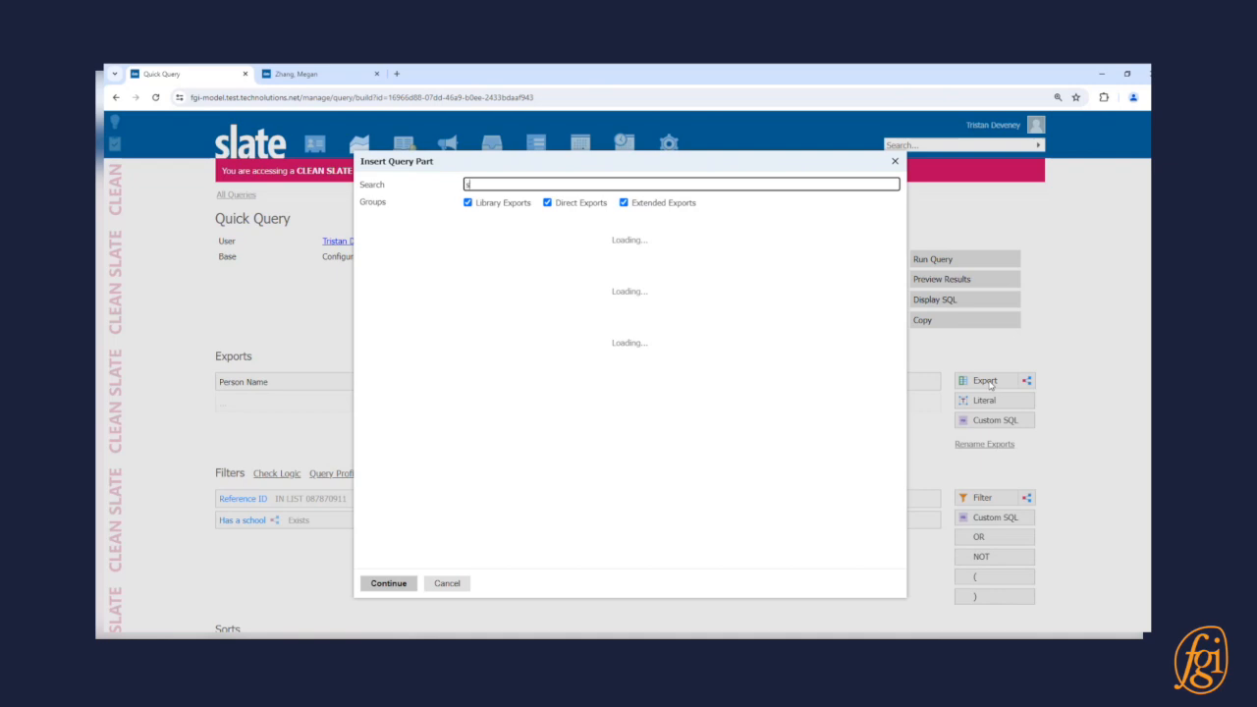
text(chool)
scroll(664, 348, down, 8)
scroll(663, 348, down, 3)
scroll(668, 363, down, 1)
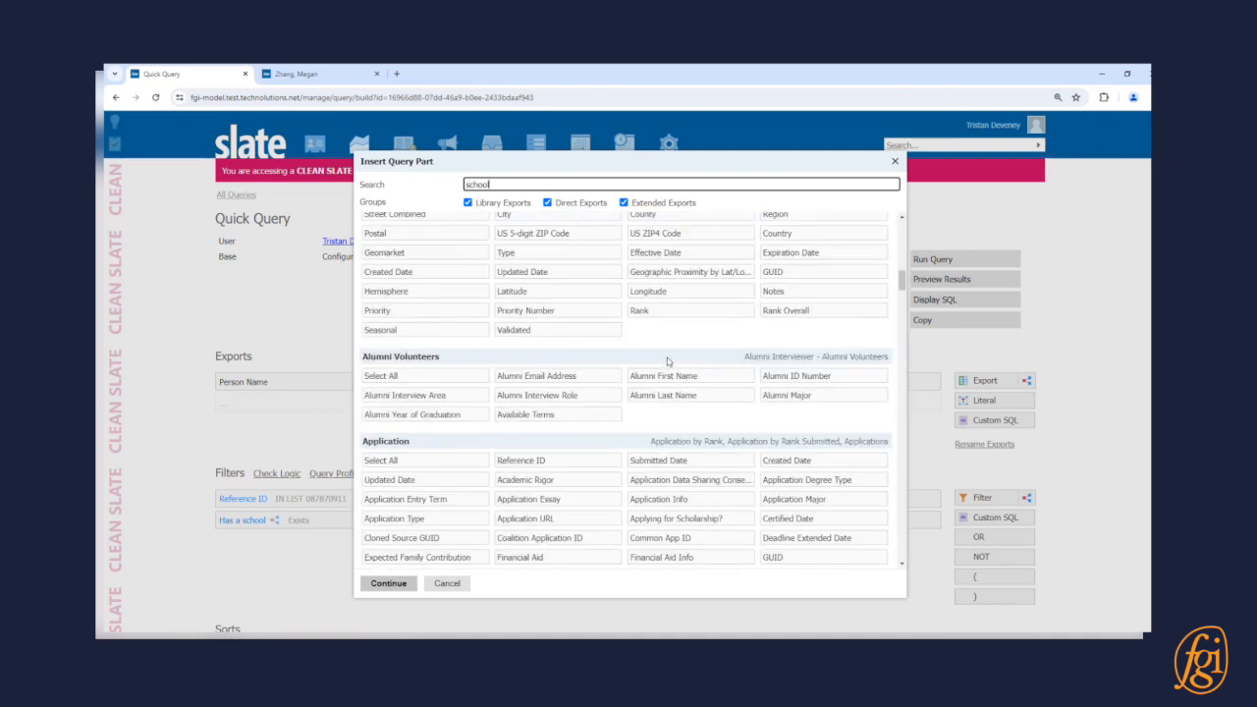
scroll(667, 362, down, 1)
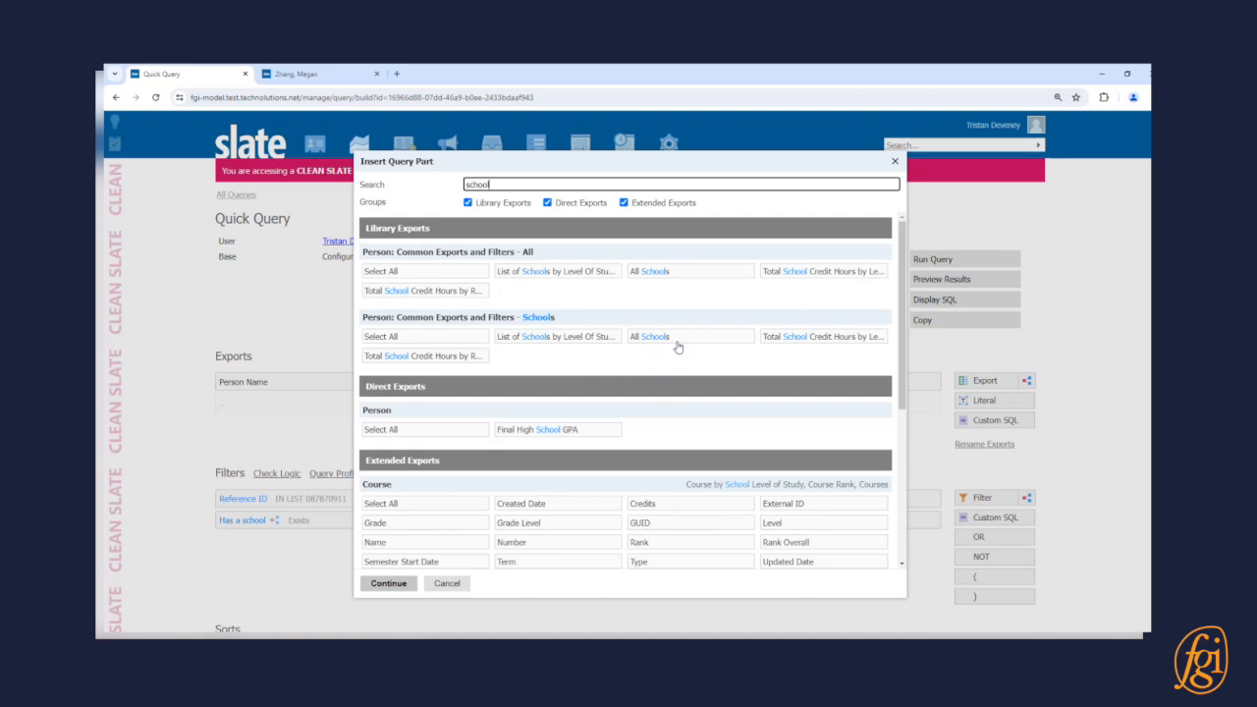
scroll(678, 354, down, 3)
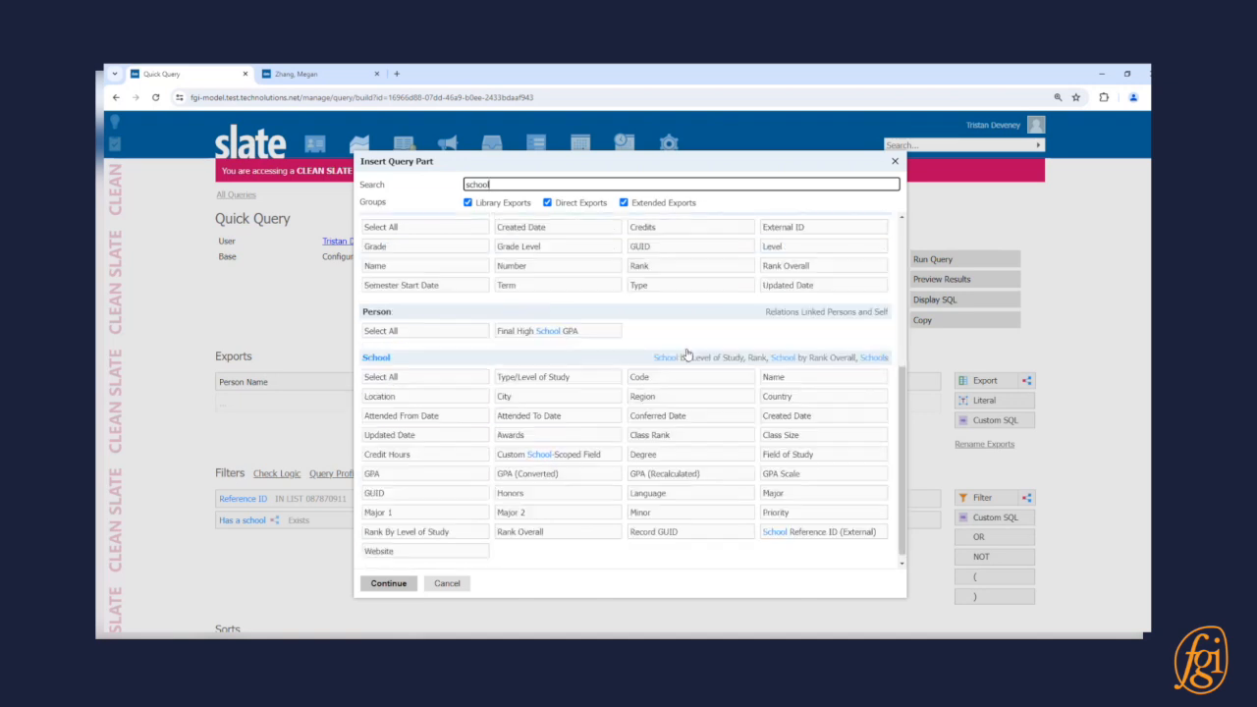
click(813, 378)
click(403, 584)
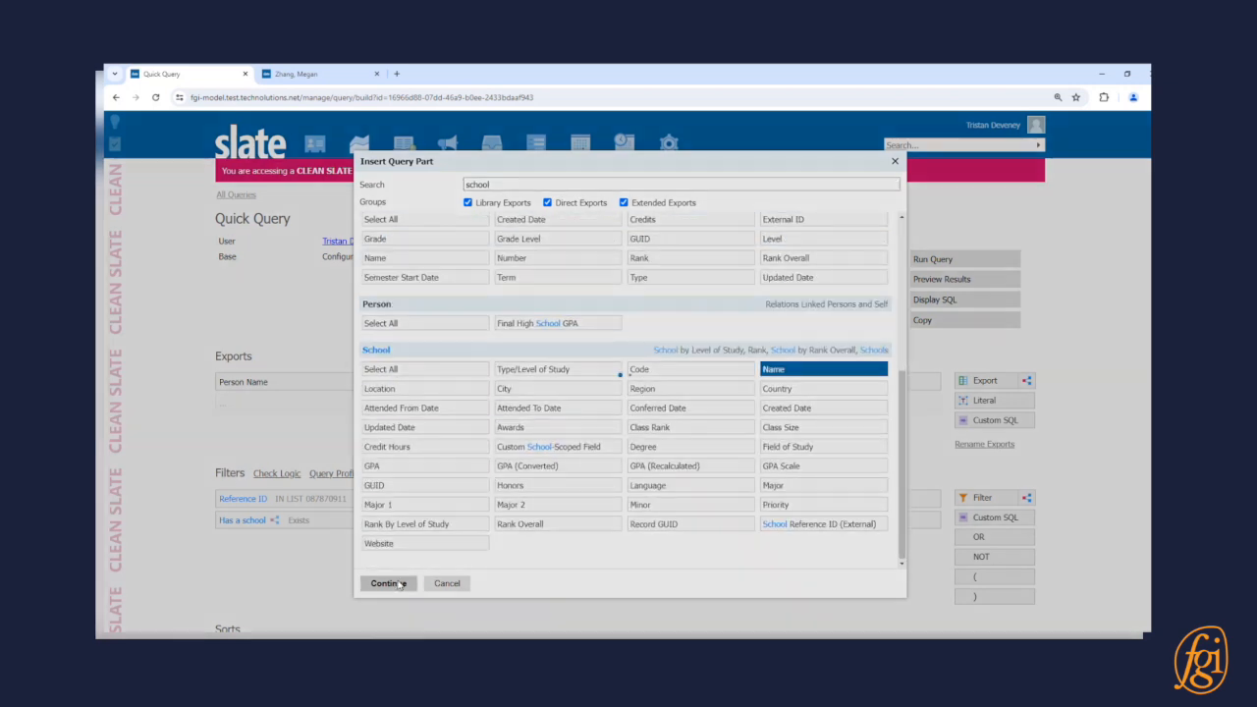
Link the export through the Person / Schools join, save, preview, and open the applicant's record.
click(582, 238)
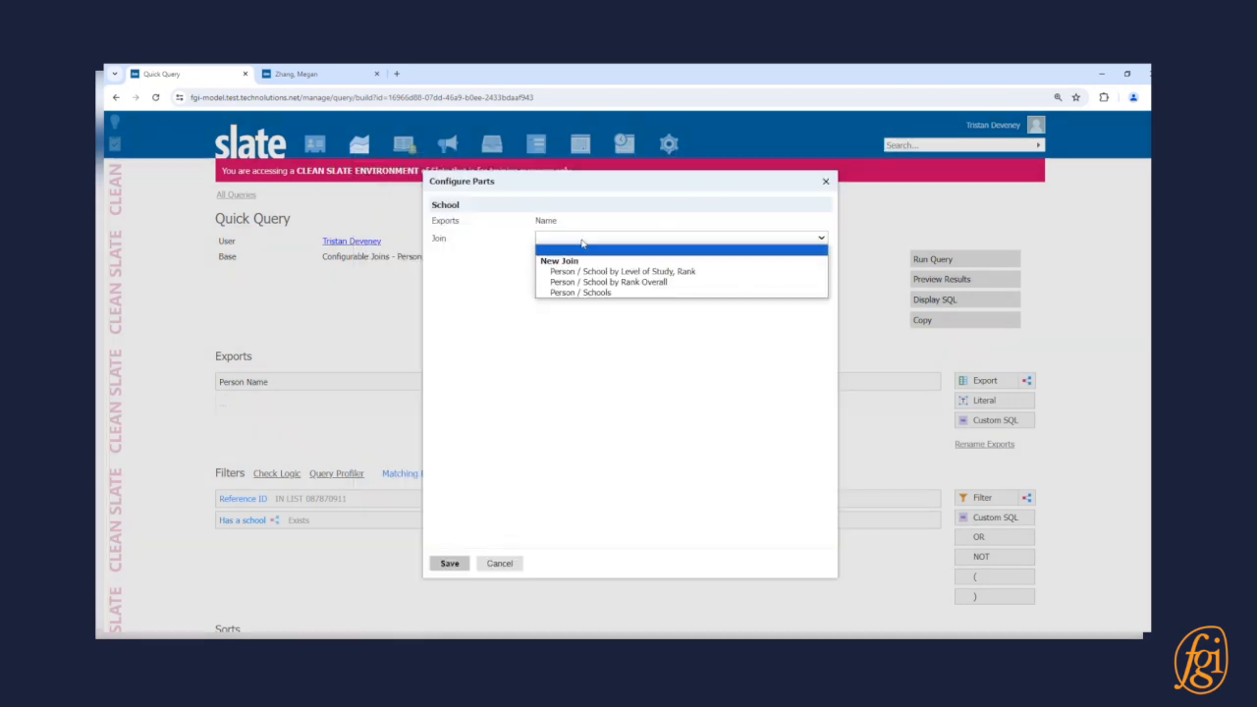
click(639, 293)
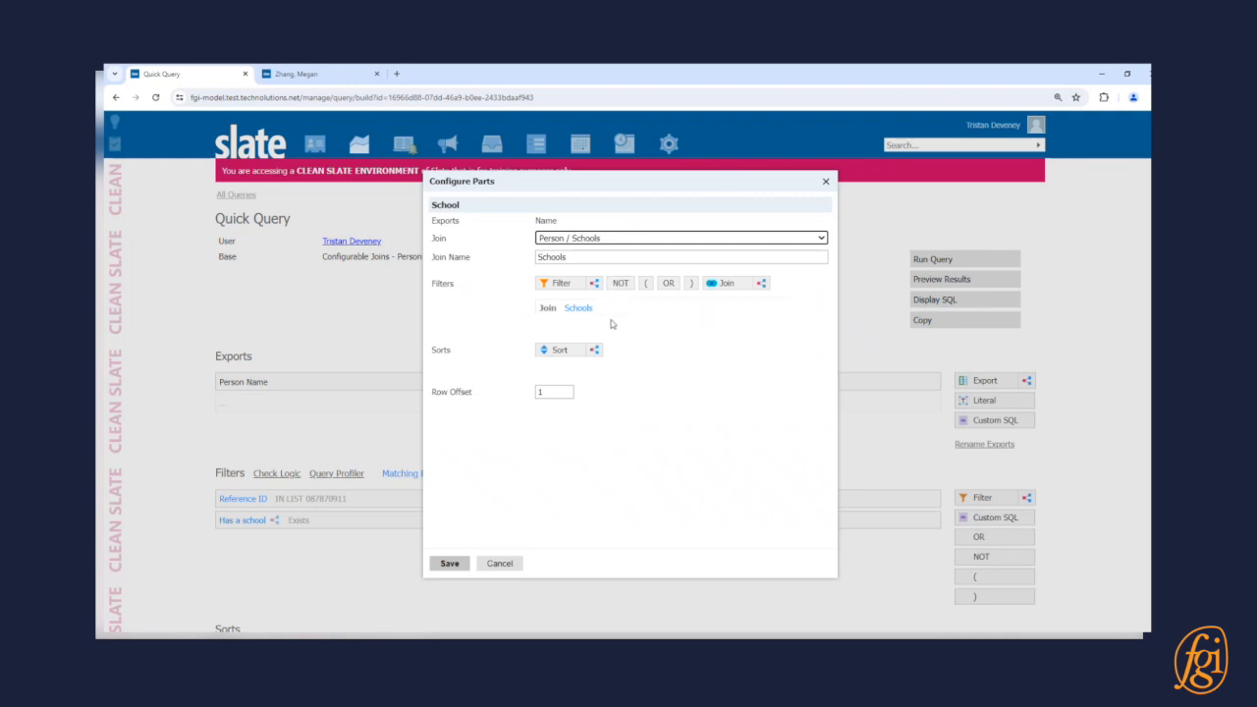
click(726, 468)
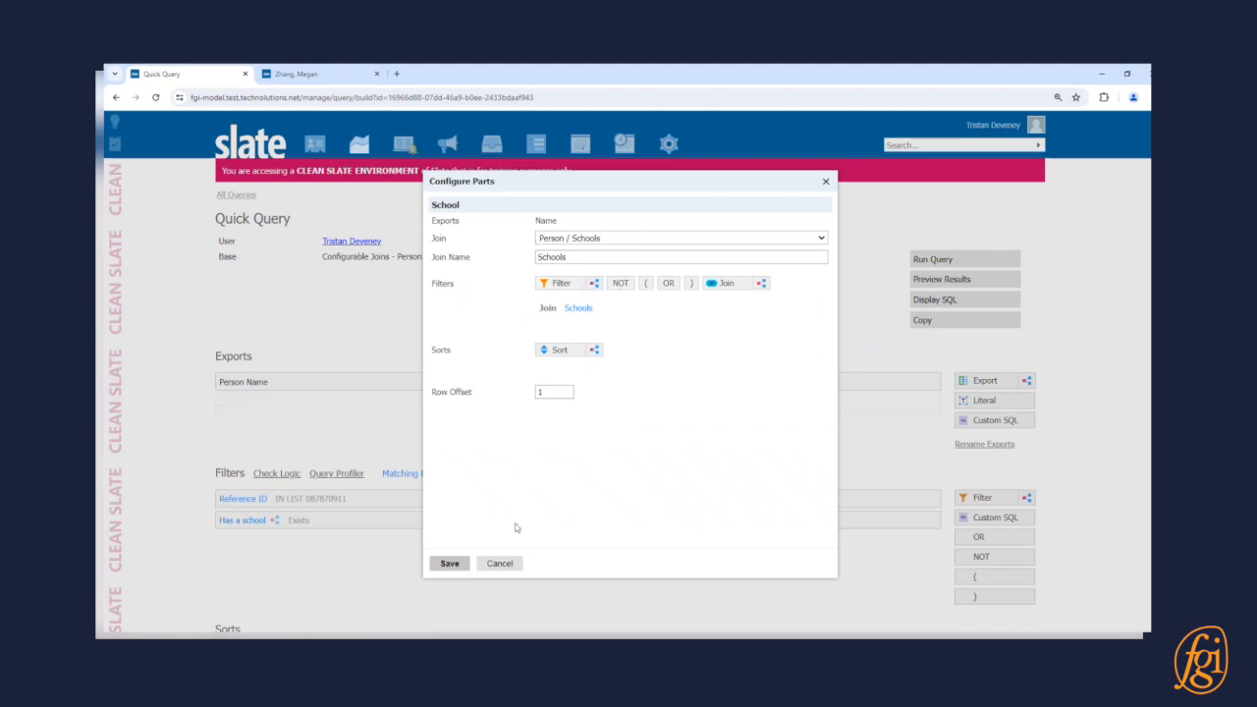
click(448, 563)
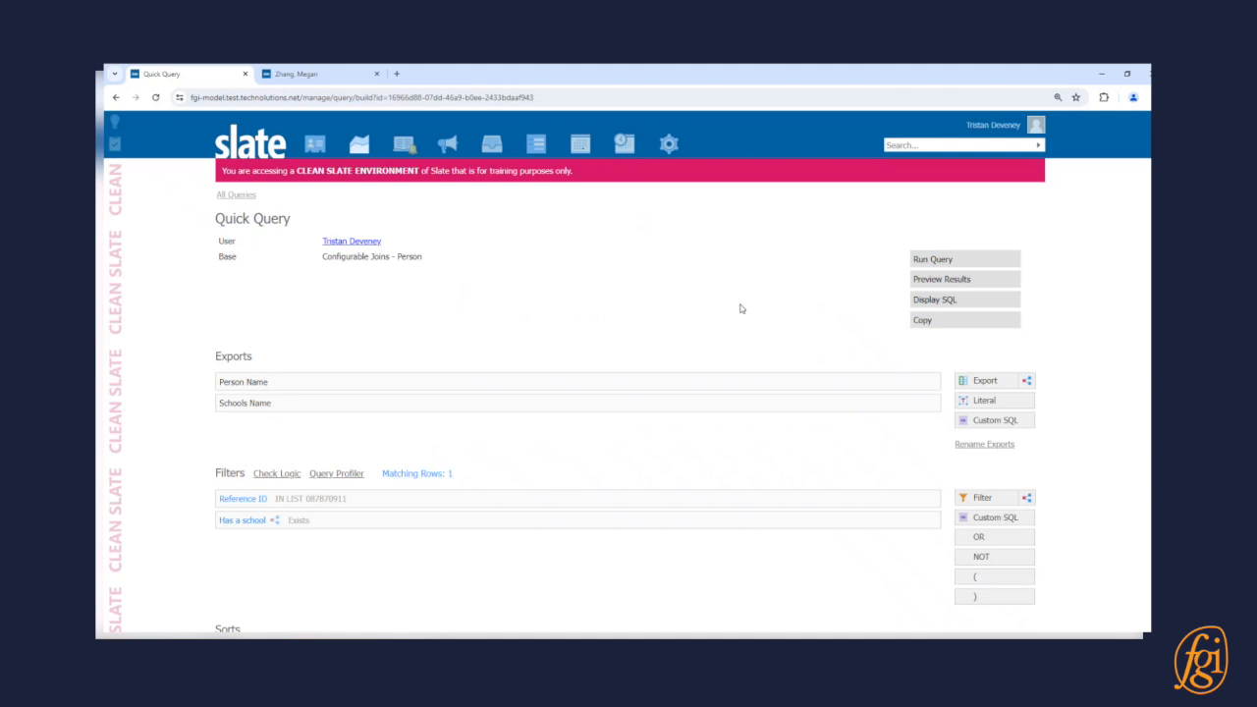
click(991, 282)
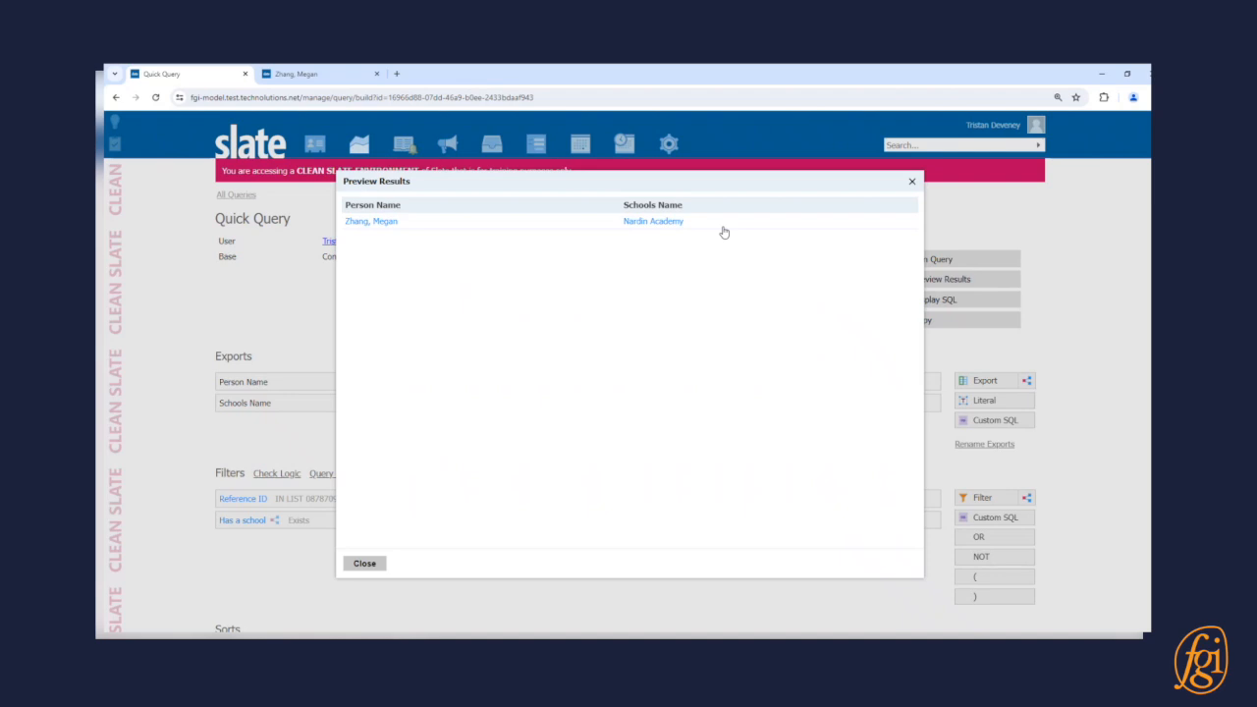
click(351, 73)
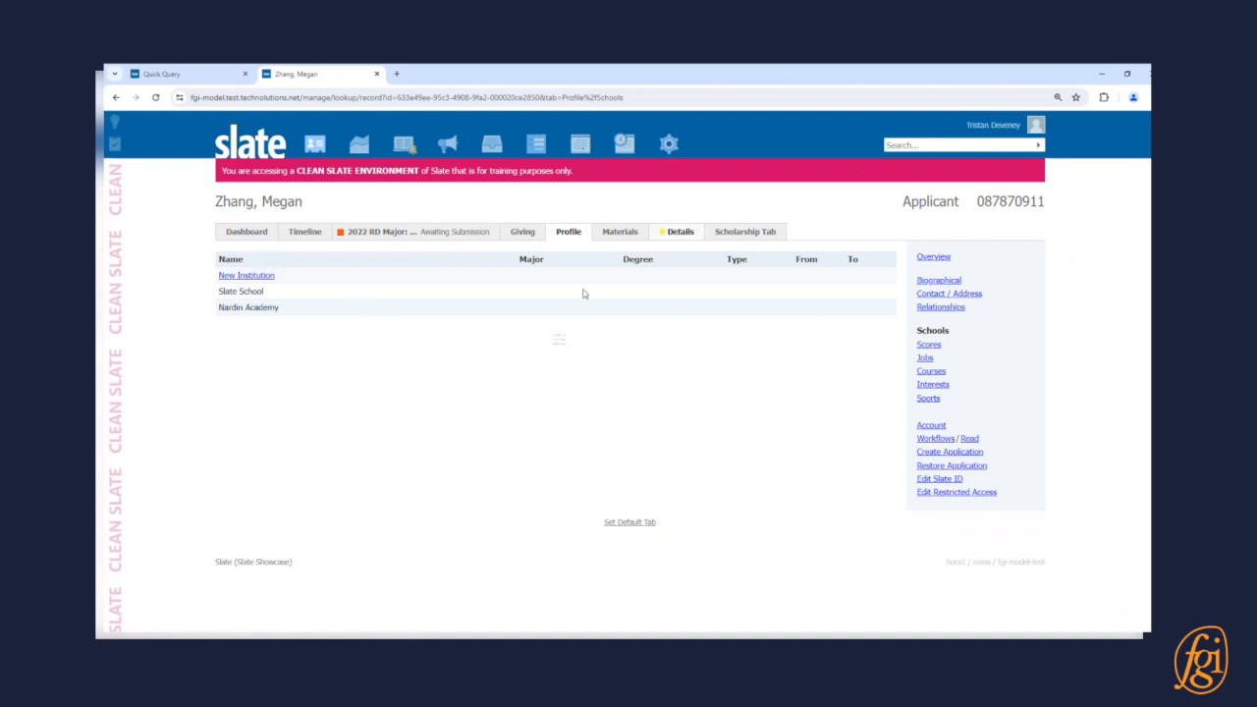
Add a Rank Overall column to the student's schools list, showing Nardin Academy at 2, then return to Quick Query.
click(557, 342)
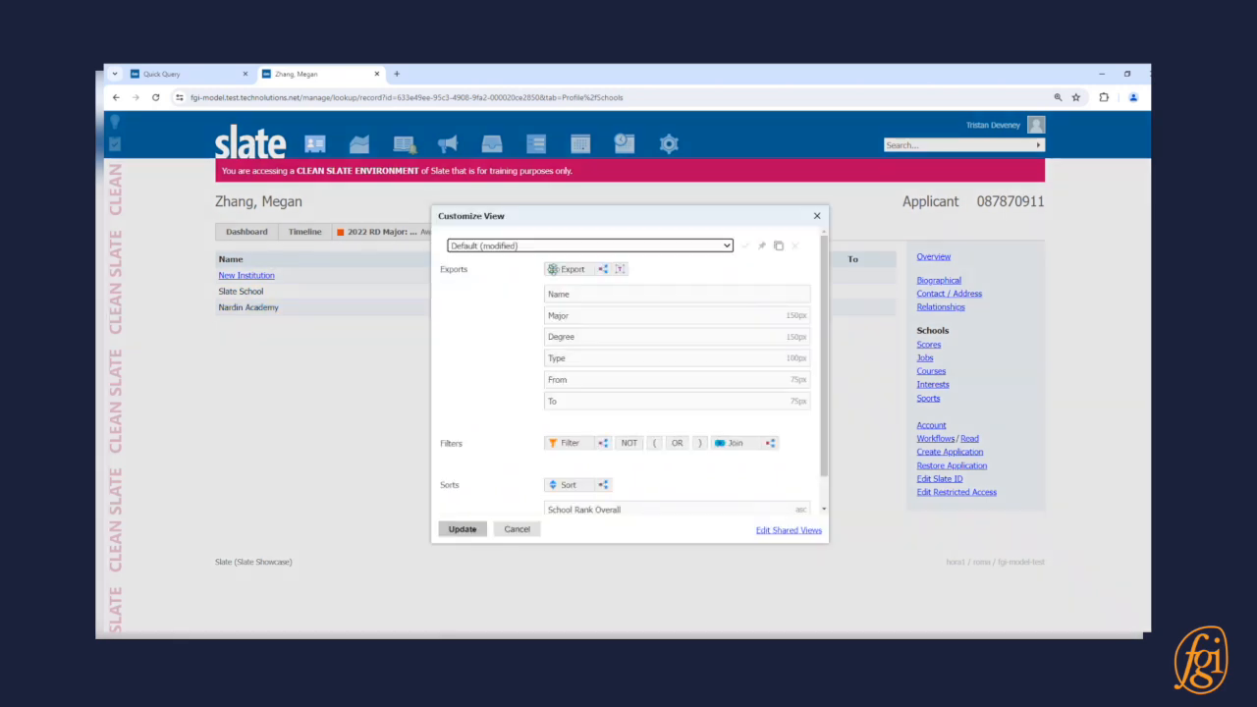
click(556, 272)
text(rank)
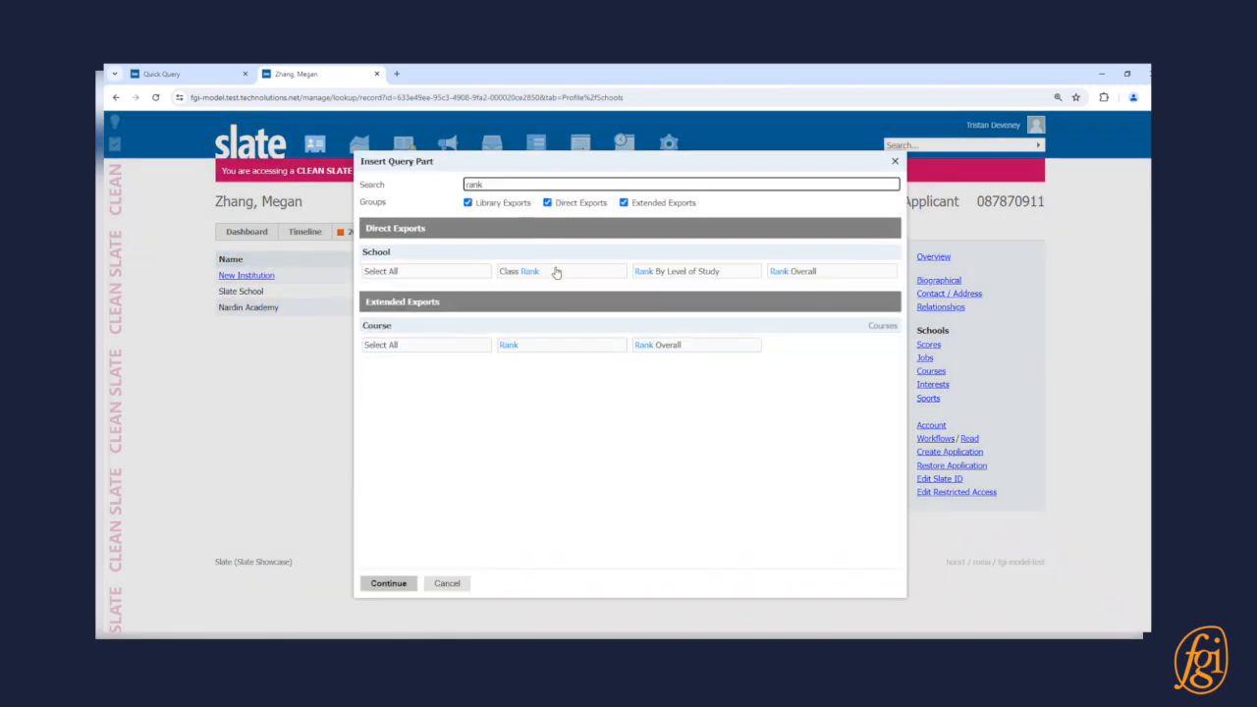
click(843, 276)
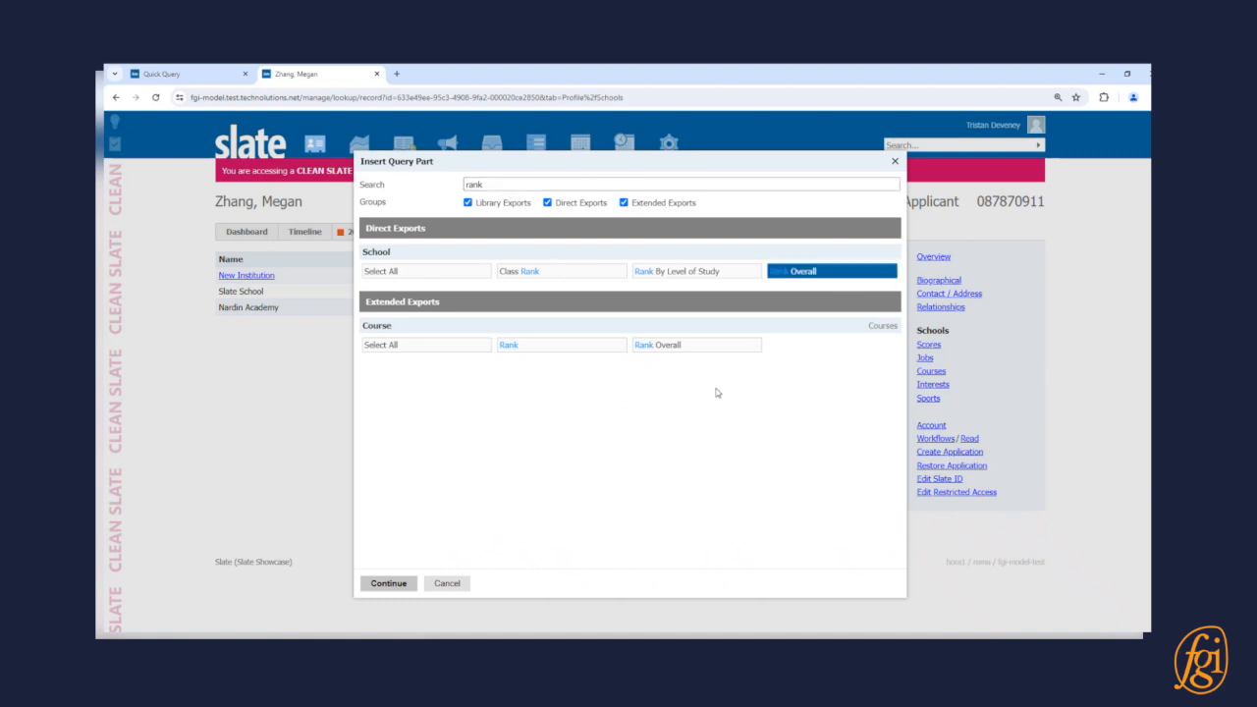
click(390, 583)
click(481, 528)
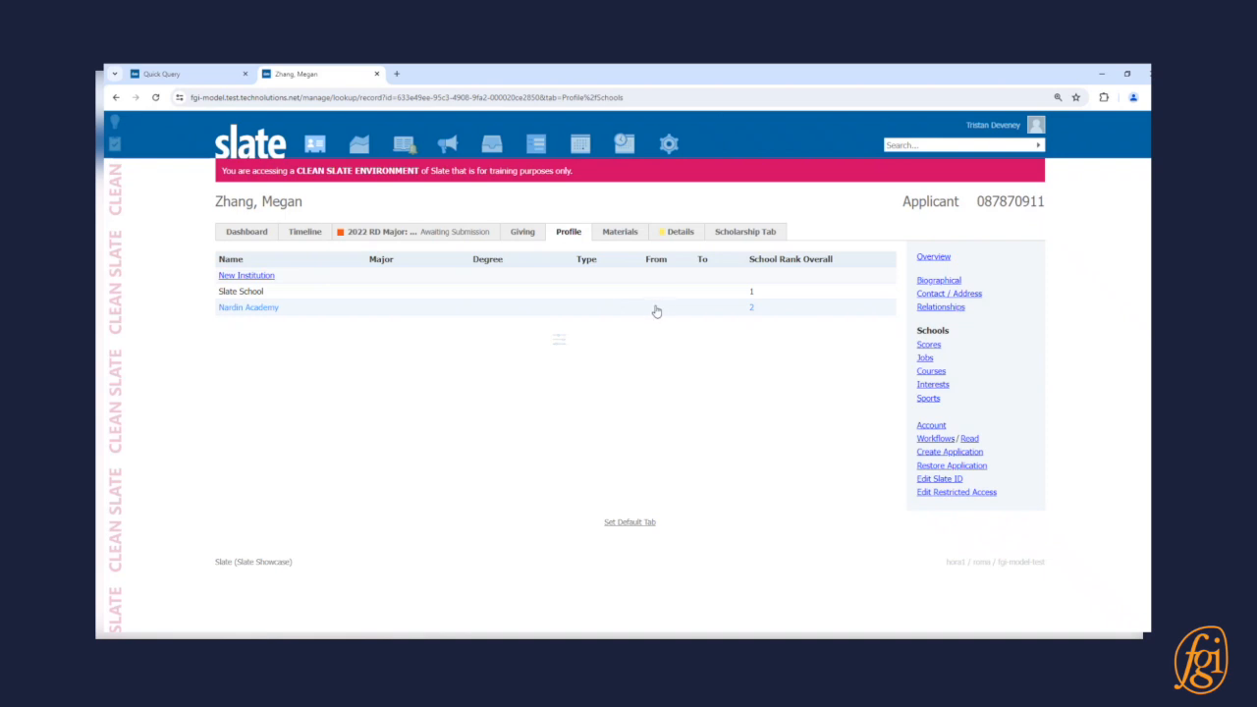
click(206, 74)
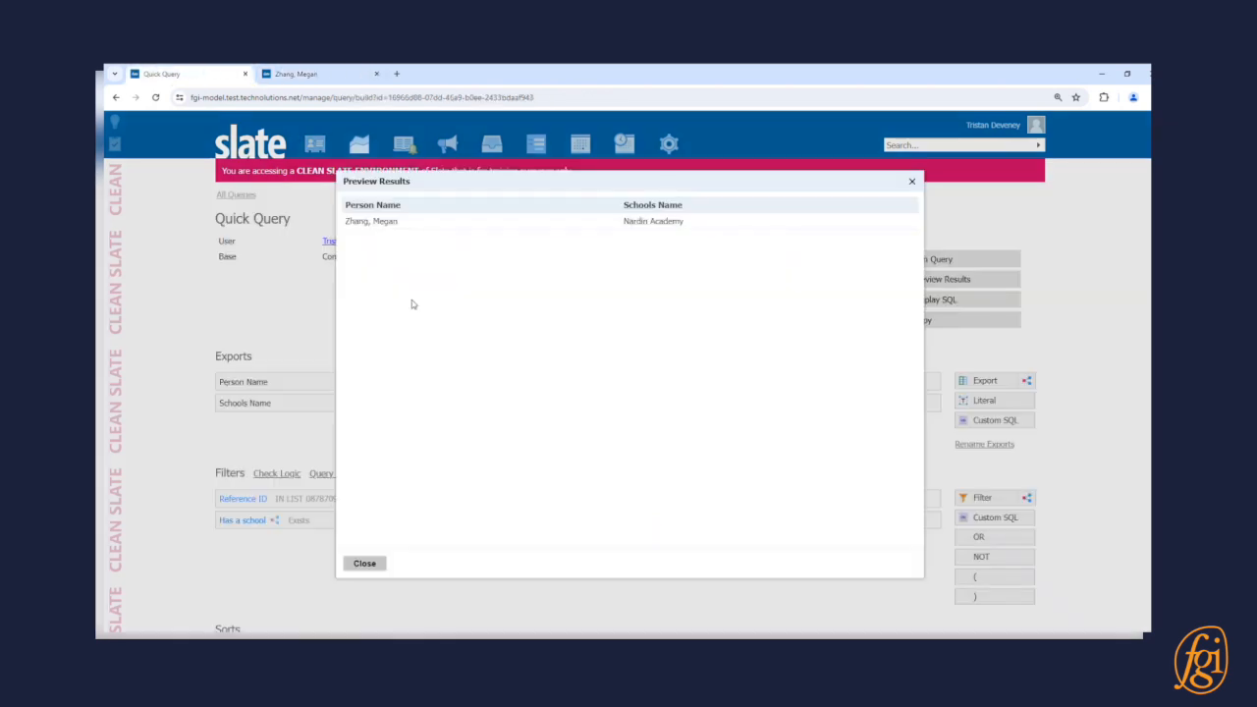
Add Schools Rank Overall to the query exports and preview the results.
click(363, 563)
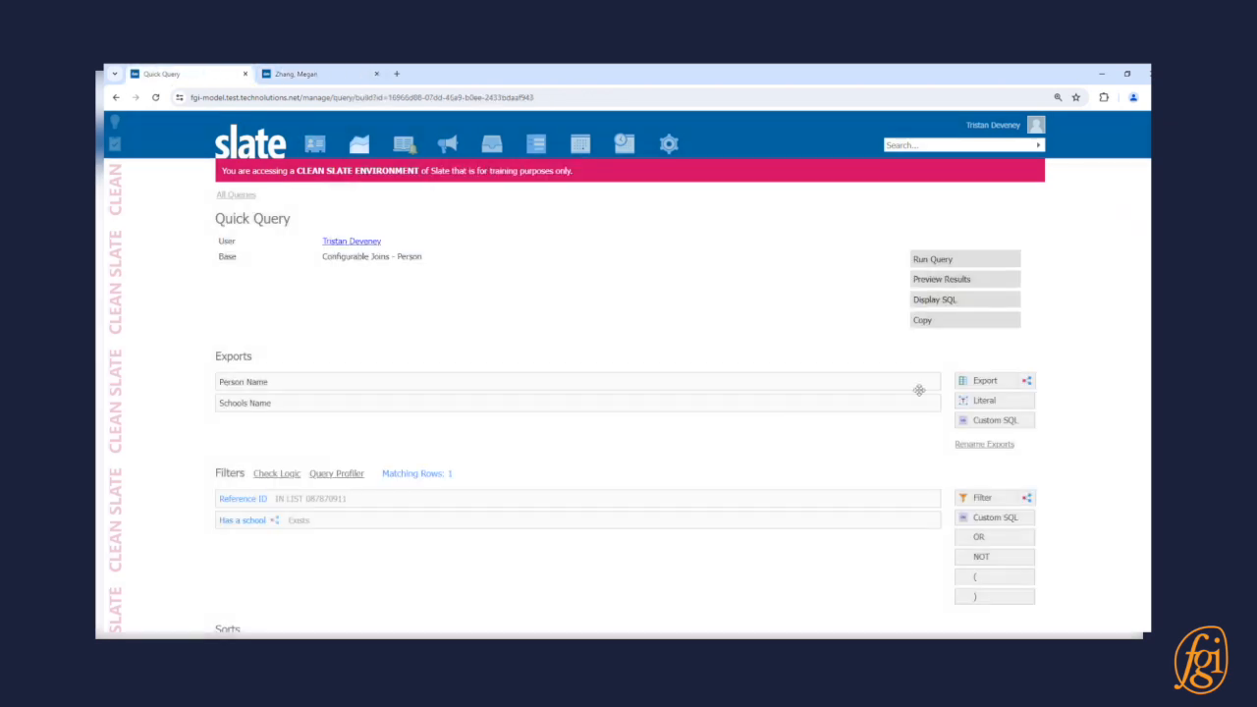
click(992, 381)
text(rank)
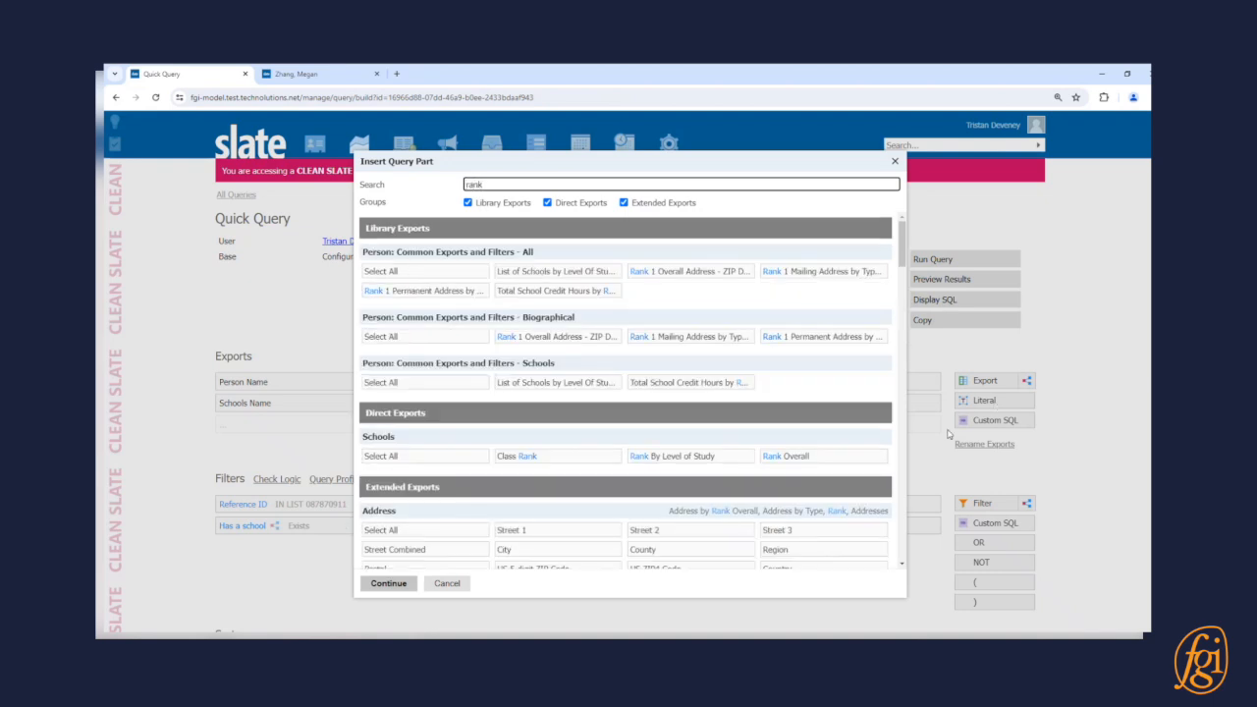
click(799, 461)
click(388, 584)
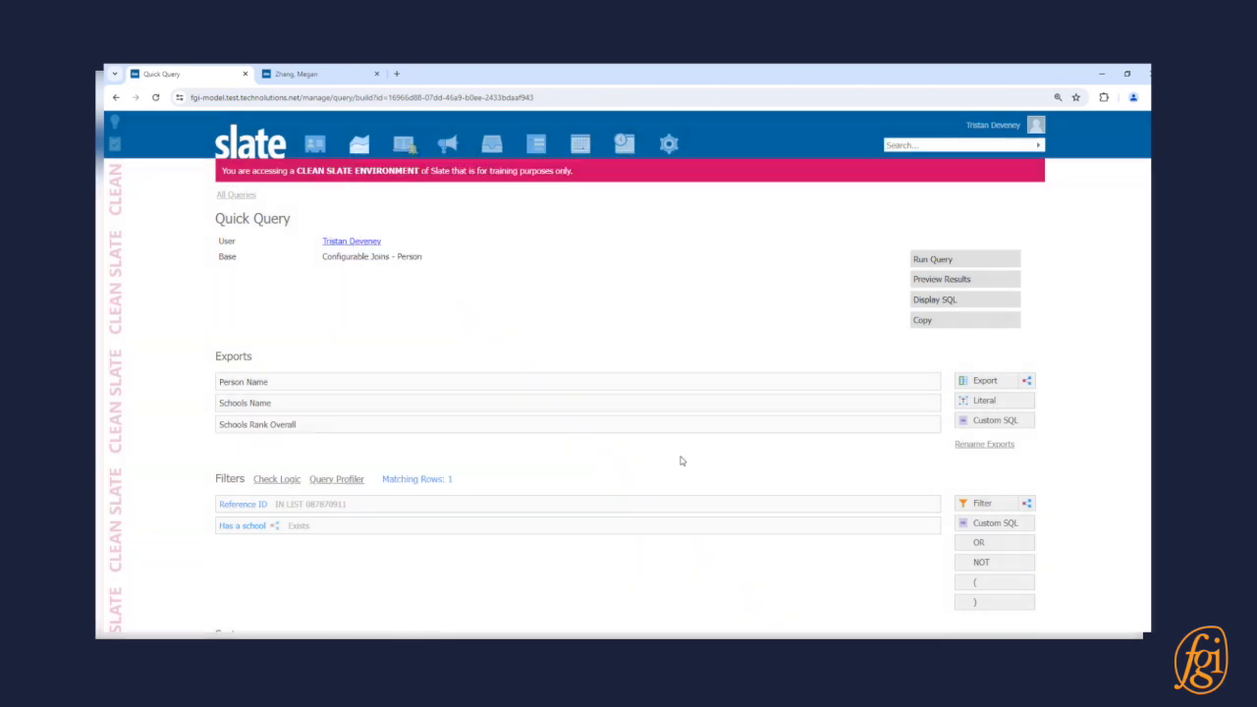
click(938, 282)
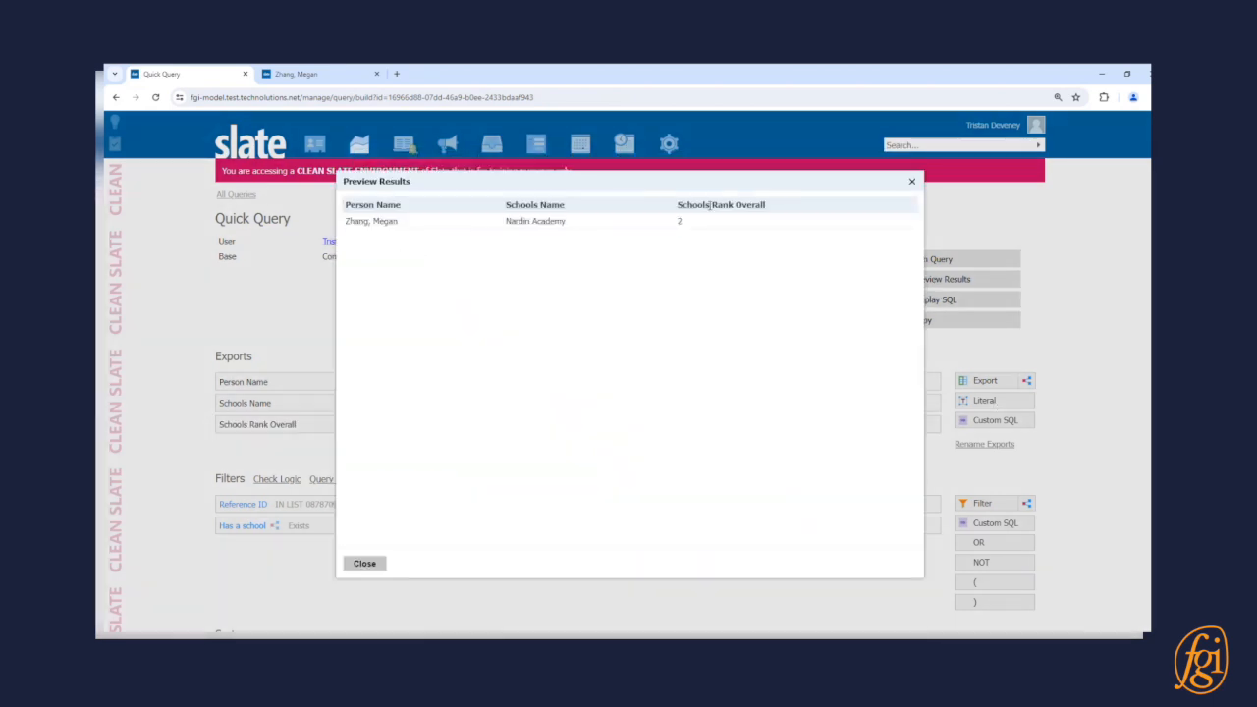
click(363, 568)
Set the Reference ID filter's status to Inactive and save it.
click(331, 505)
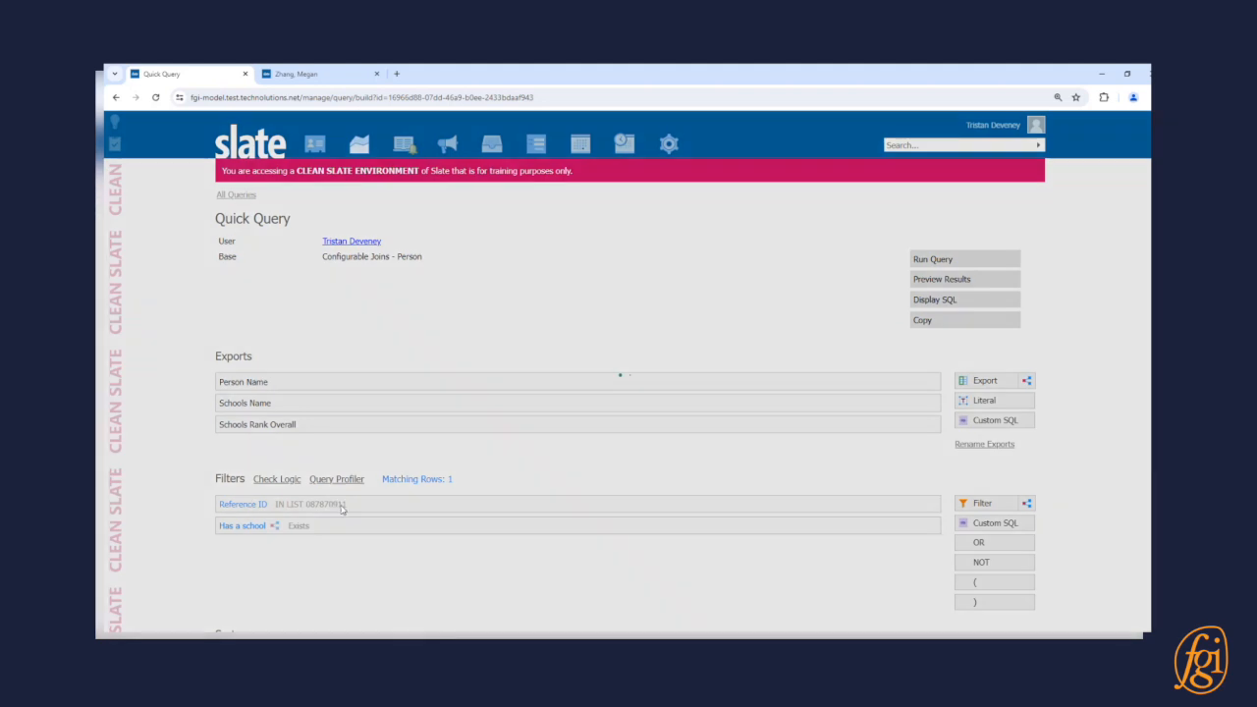
click(577, 209)
click(556, 227)
click(450, 565)
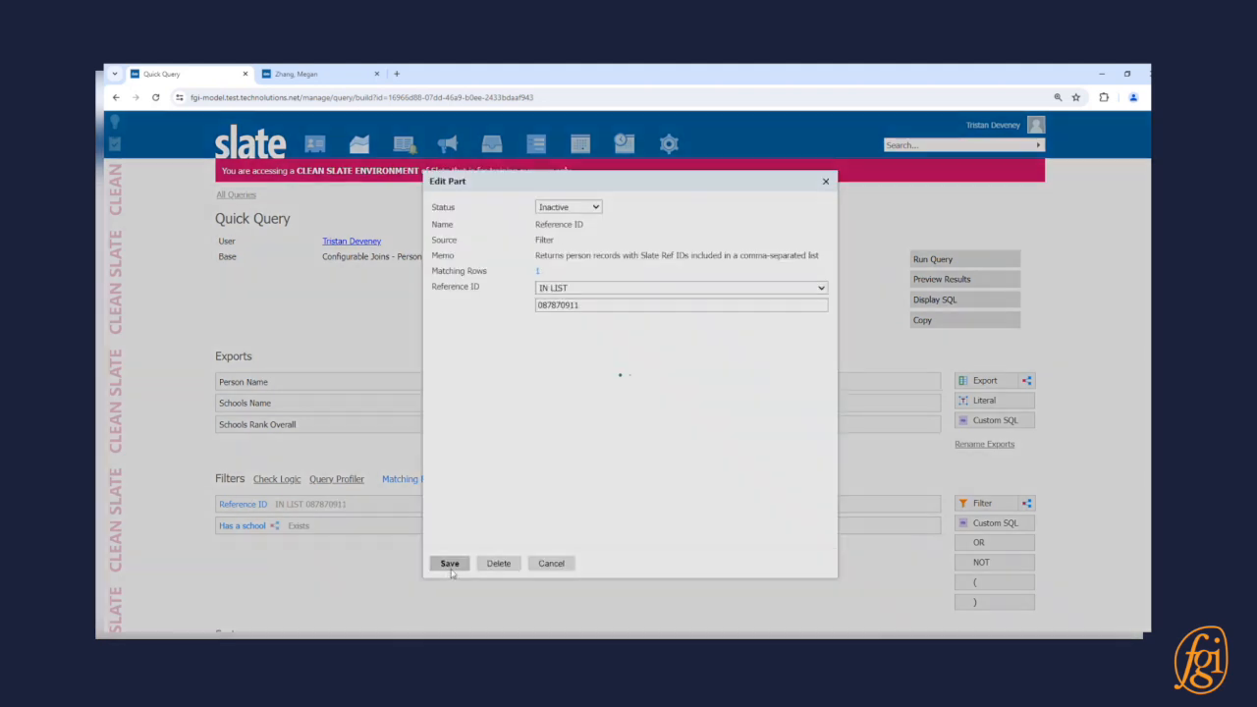
click(983, 279)
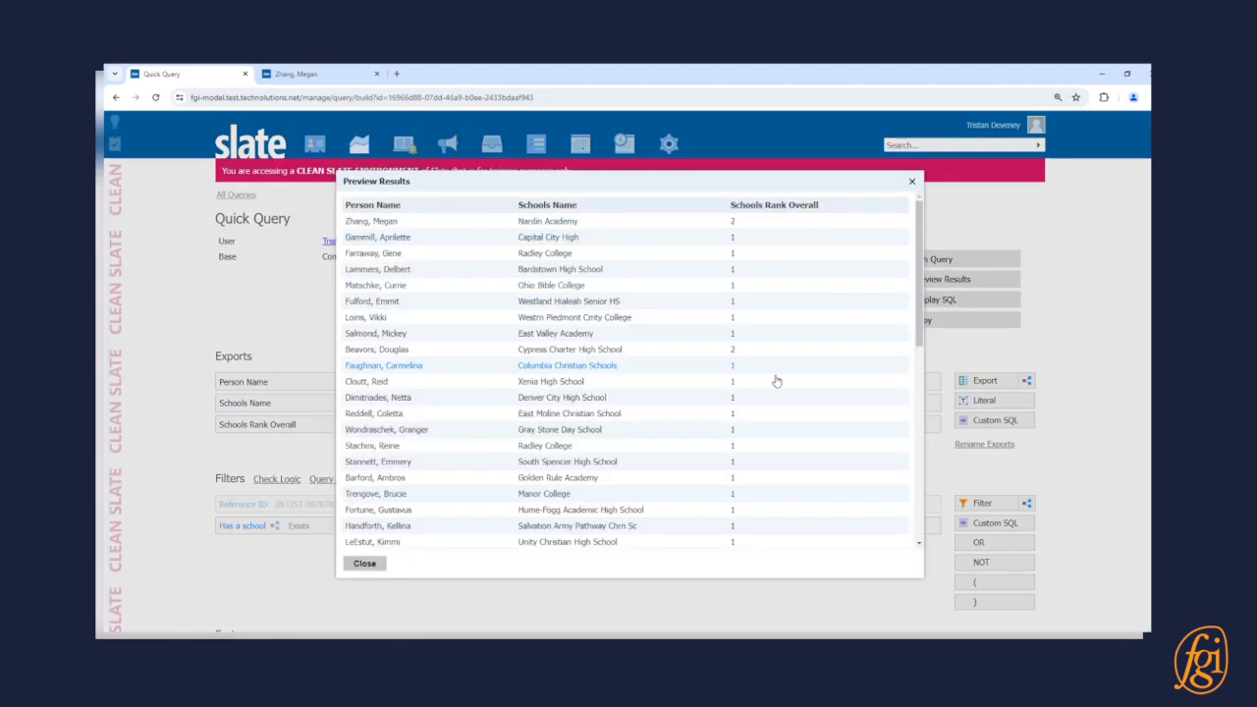
scroll(757, 376, down, 5)
scroll(746, 363, up, 5)
click(369, 568)
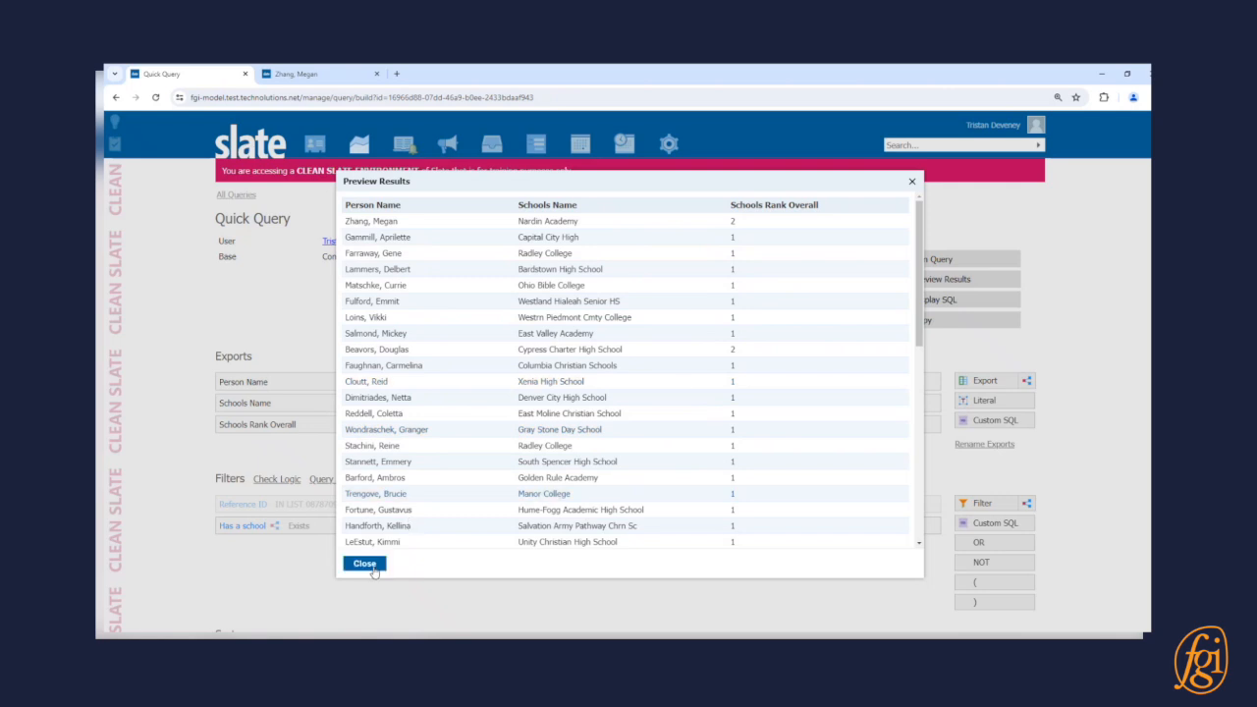
scroll(499, 528, down, 3)
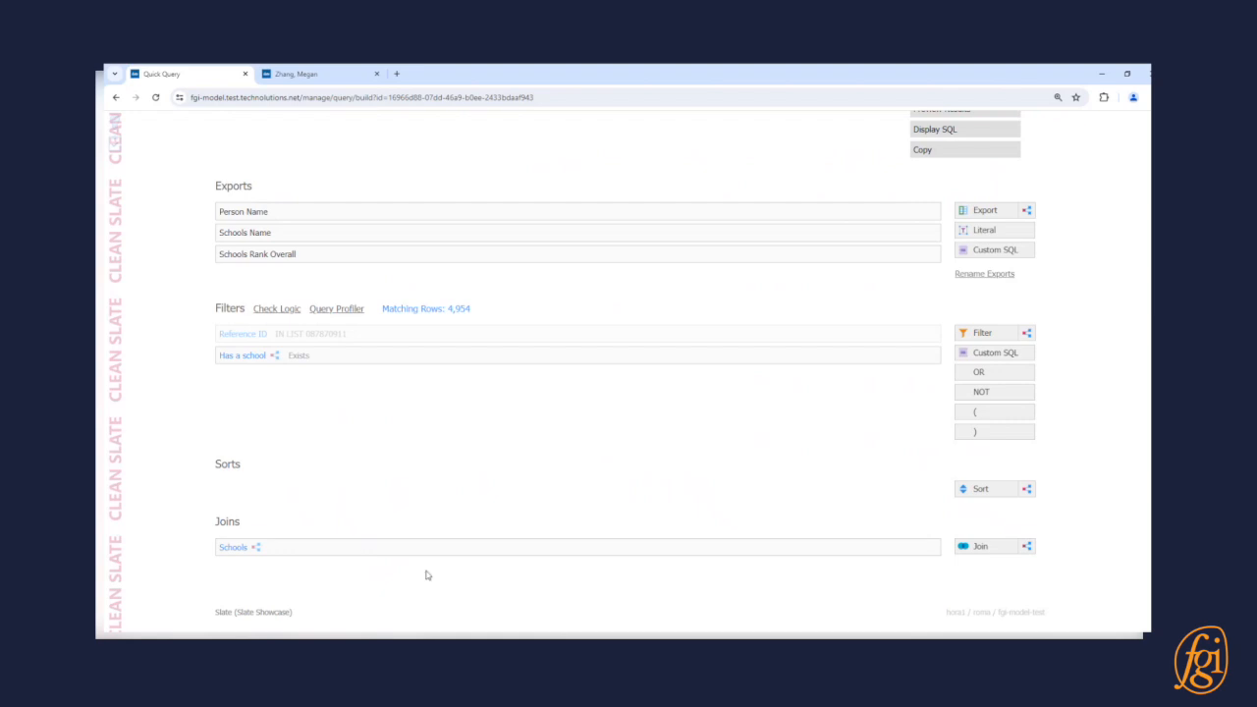
Open the Schools join's Edit Part dialog and place the cursor in its Name field.
click(466, 552)
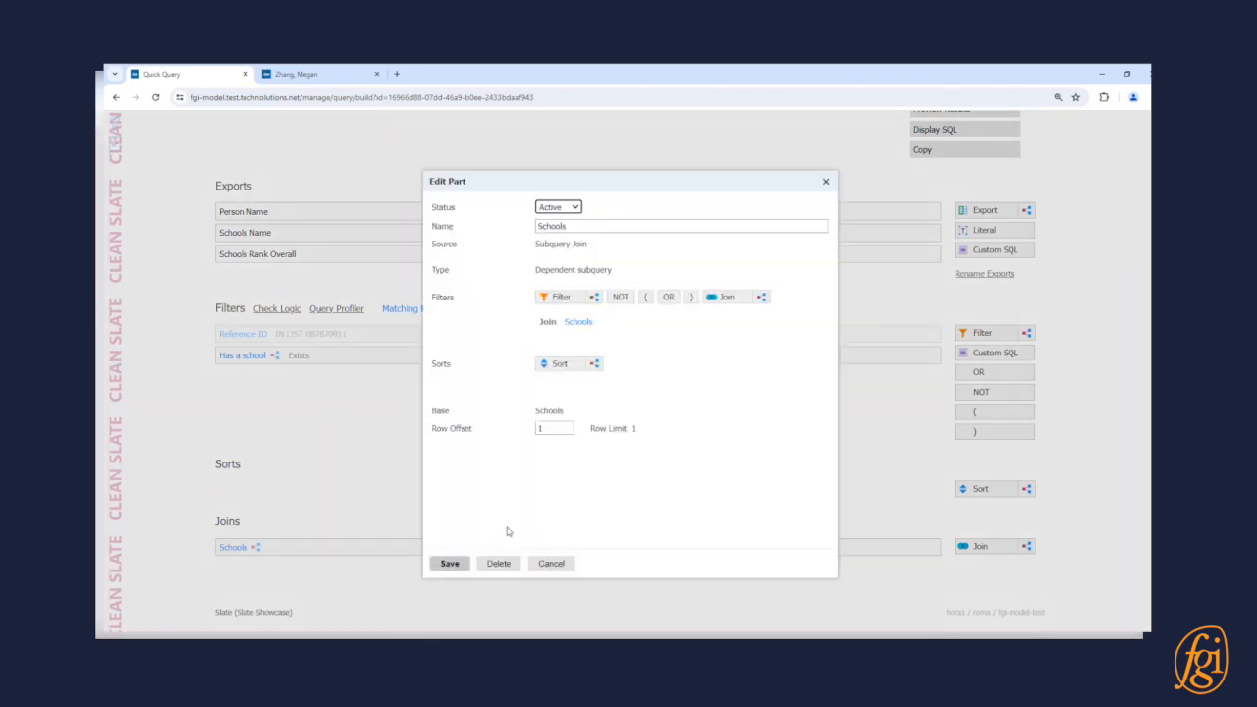
click(602, 493)
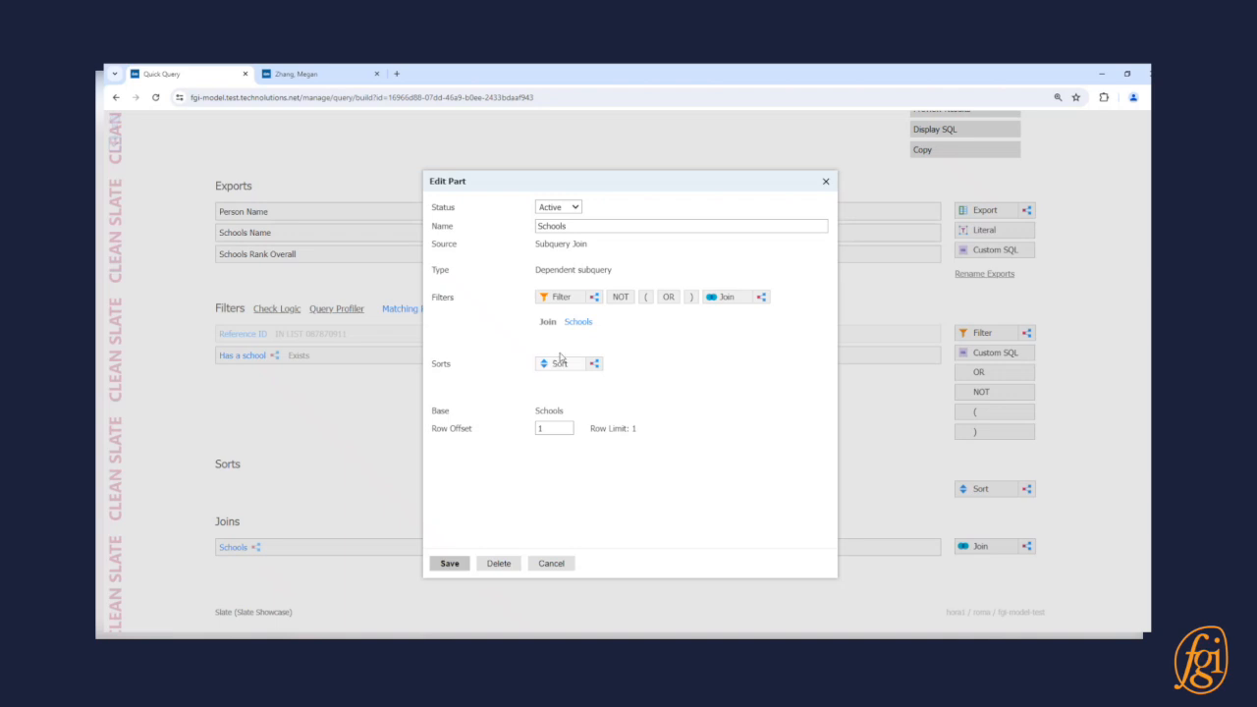
click(585, 225)
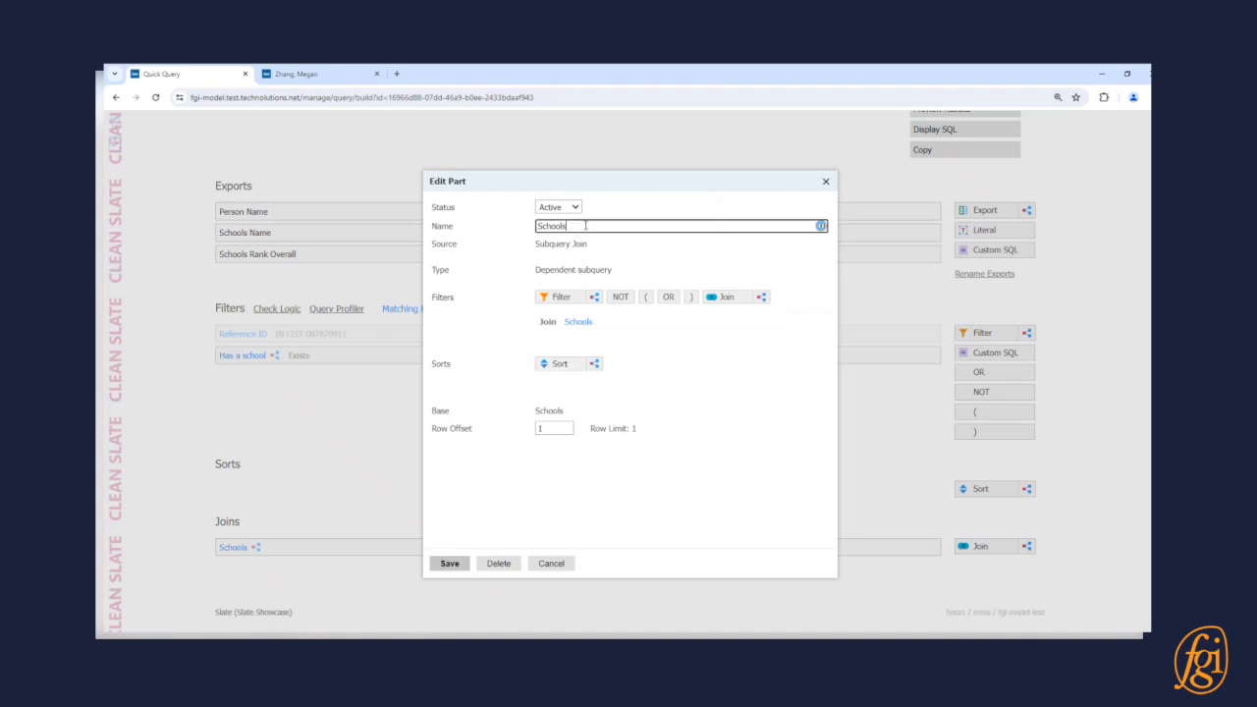
mouse_move(625, 321)
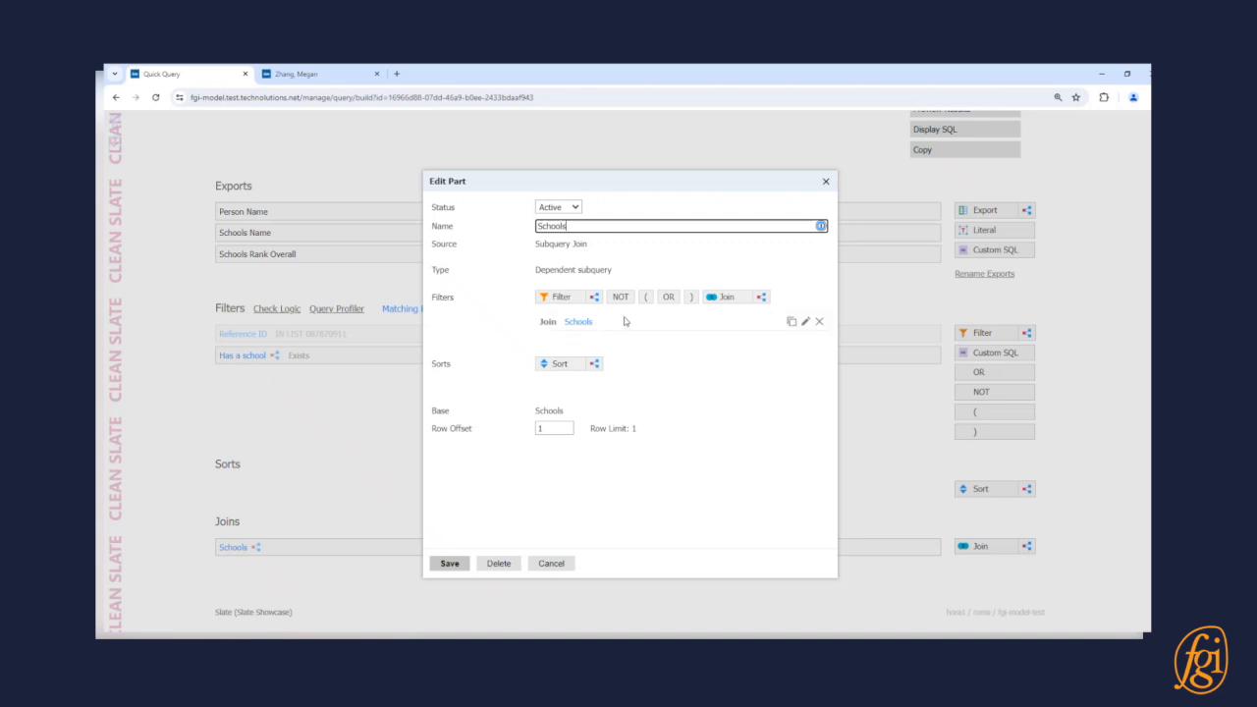